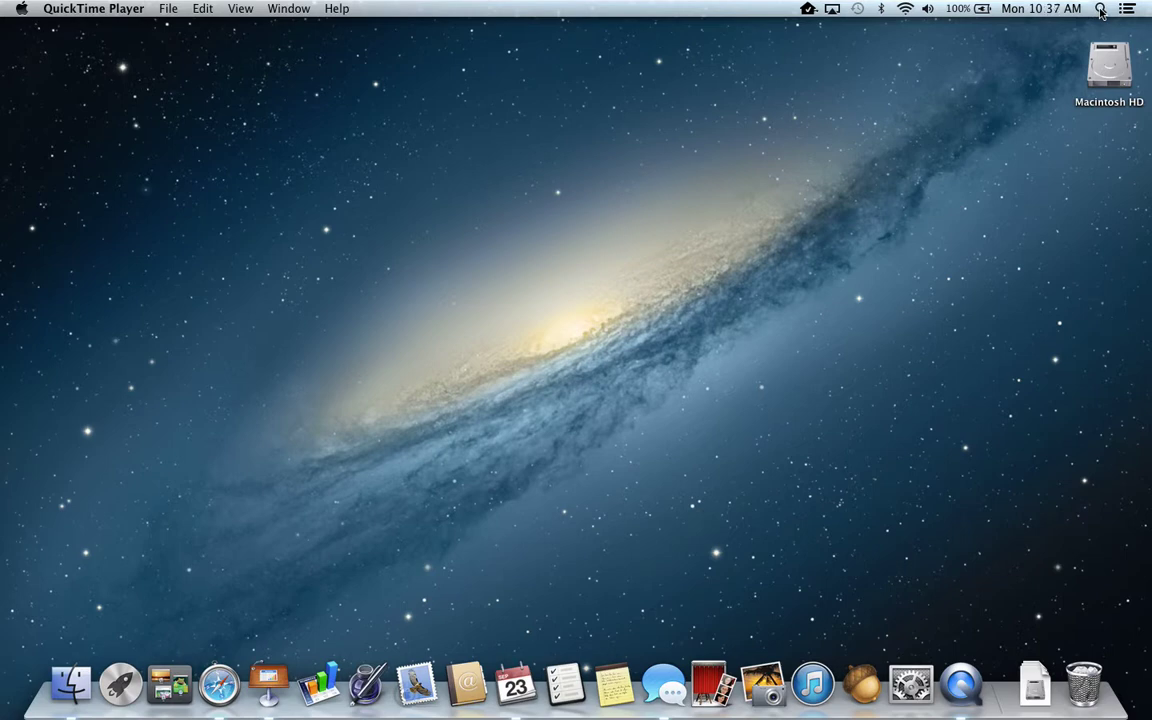
Step: Search Spotlight for .key files and preview the top hit and the PLN-KeynoteNotes.pdf document
click(1100, 9)
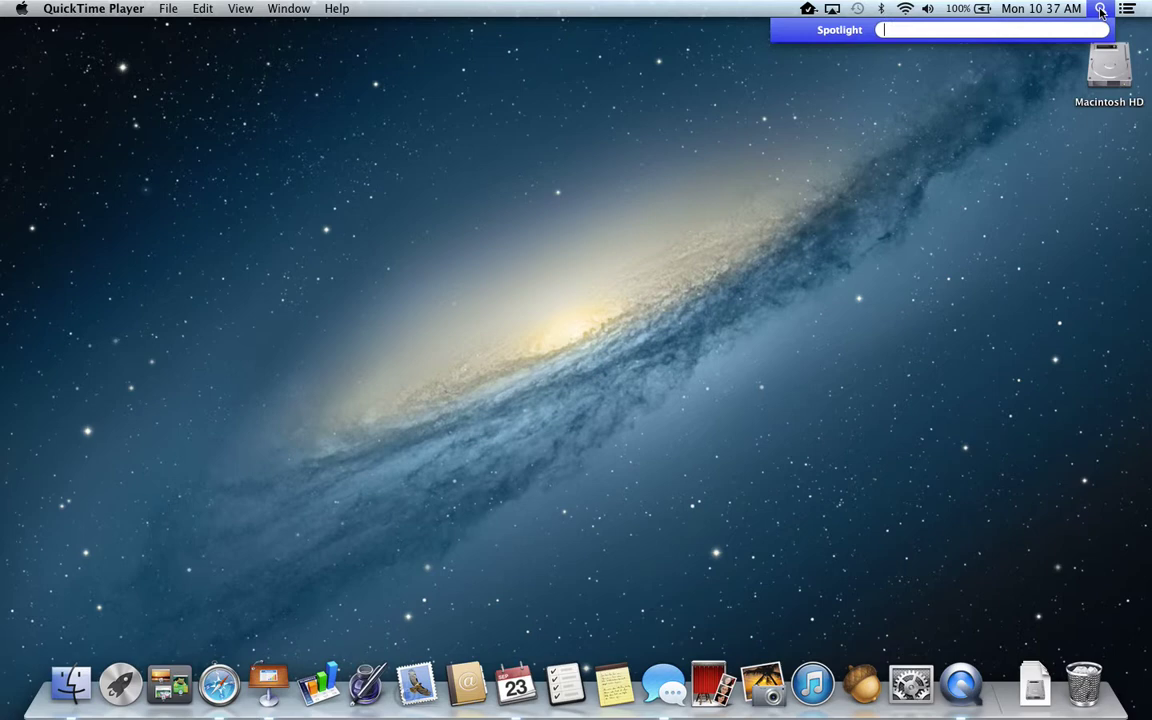
text(.key)
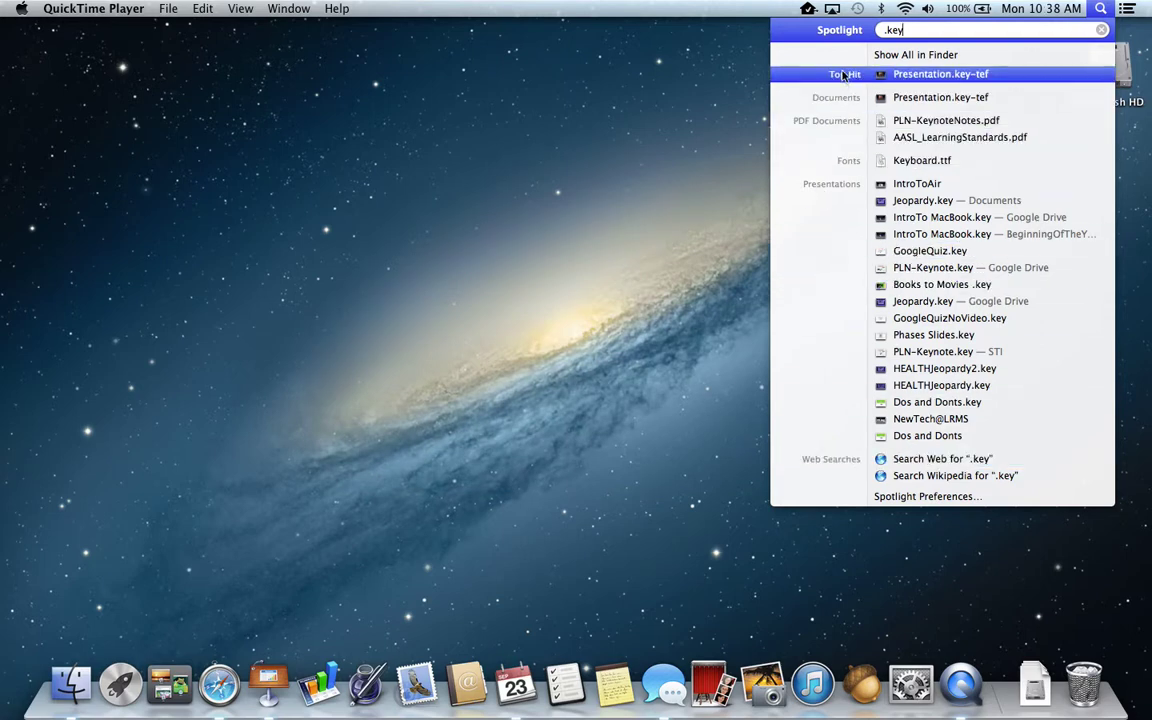
mouse_move(843, 75)
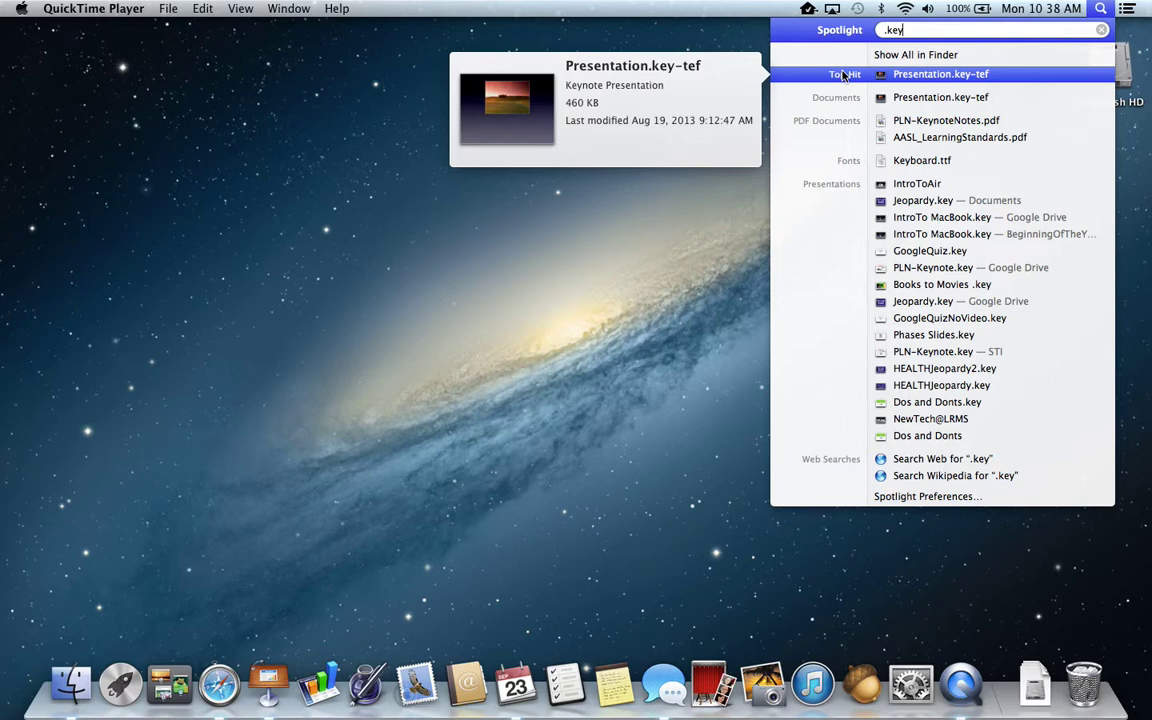
mouse_move(843, 99)
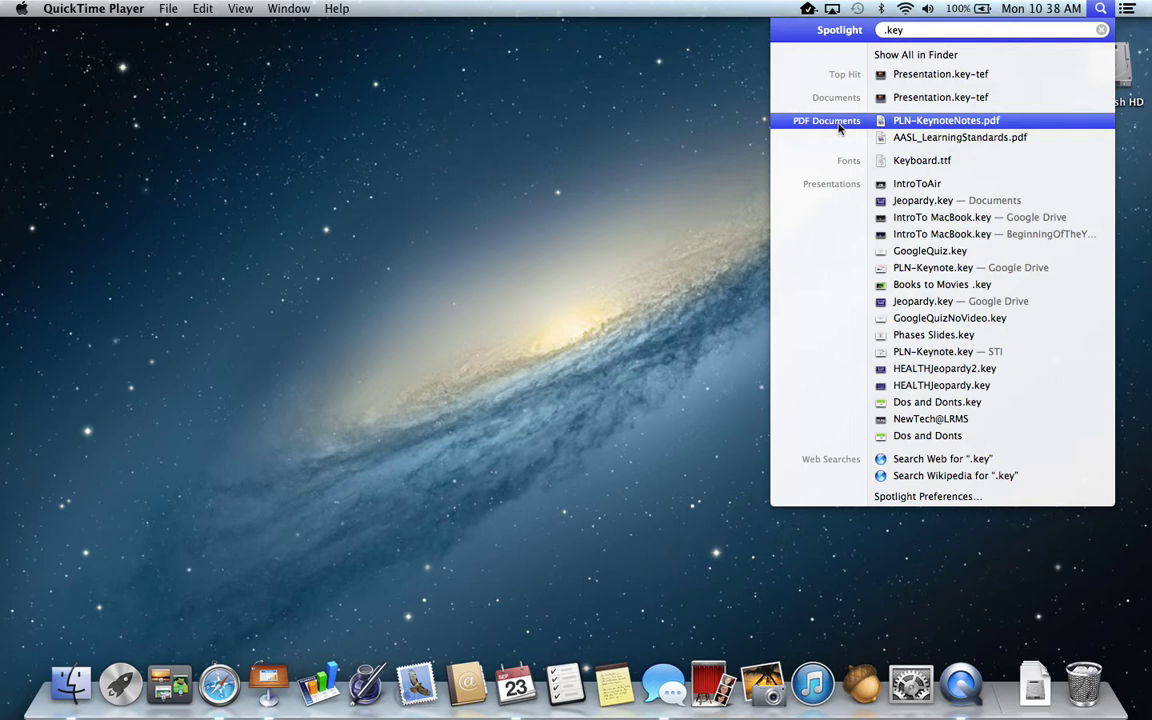
mouse_move(840, 125)
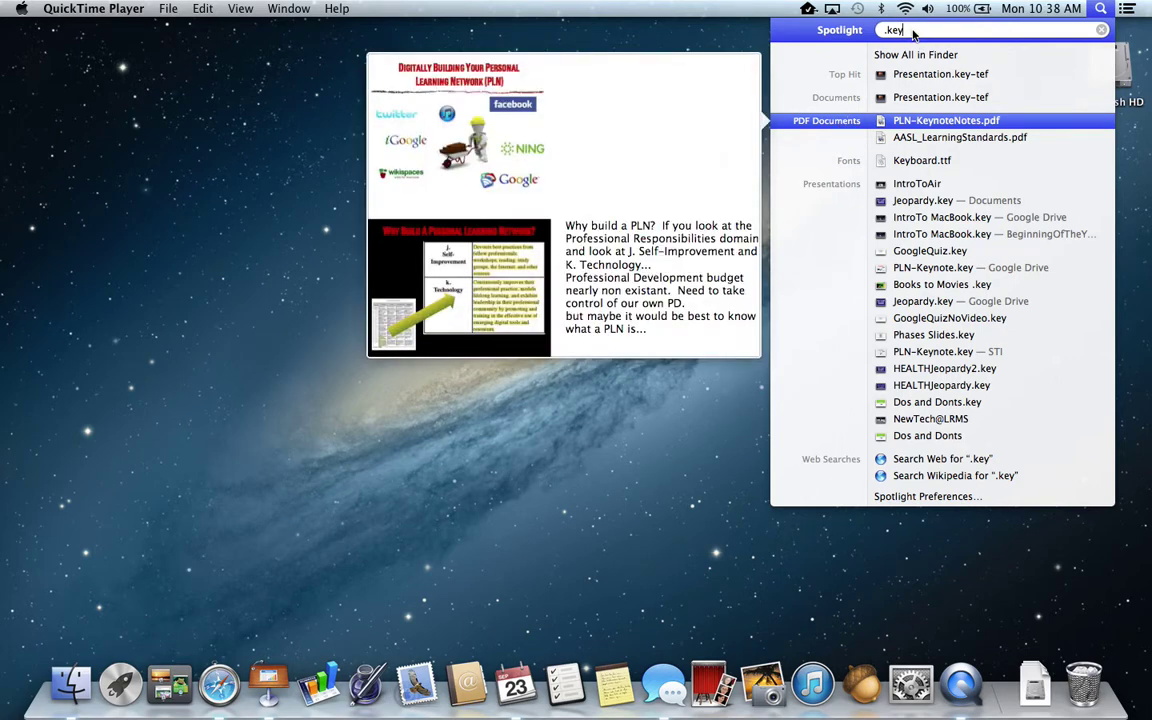
Step: Replace the Spotlight query with "display", preview results including the dictionary definition, and dismiss the search
key(BackSpace)
key(BackSpace)
key(BackSpace)
key(BackSpace)
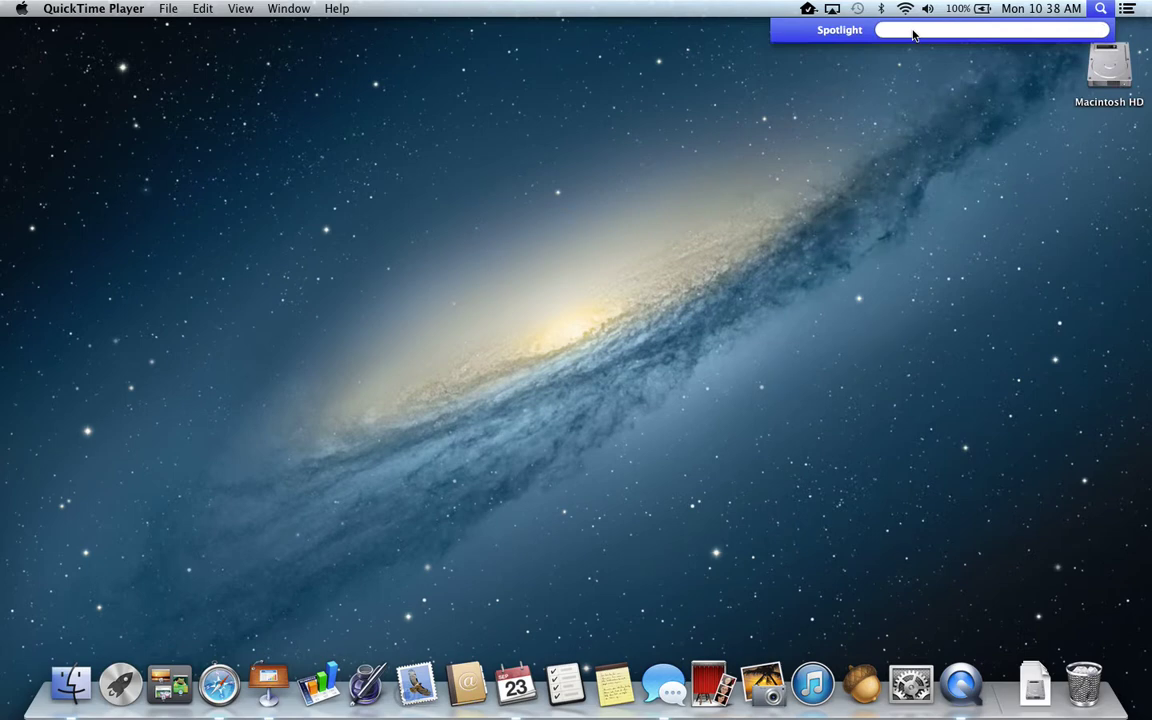
text(display)
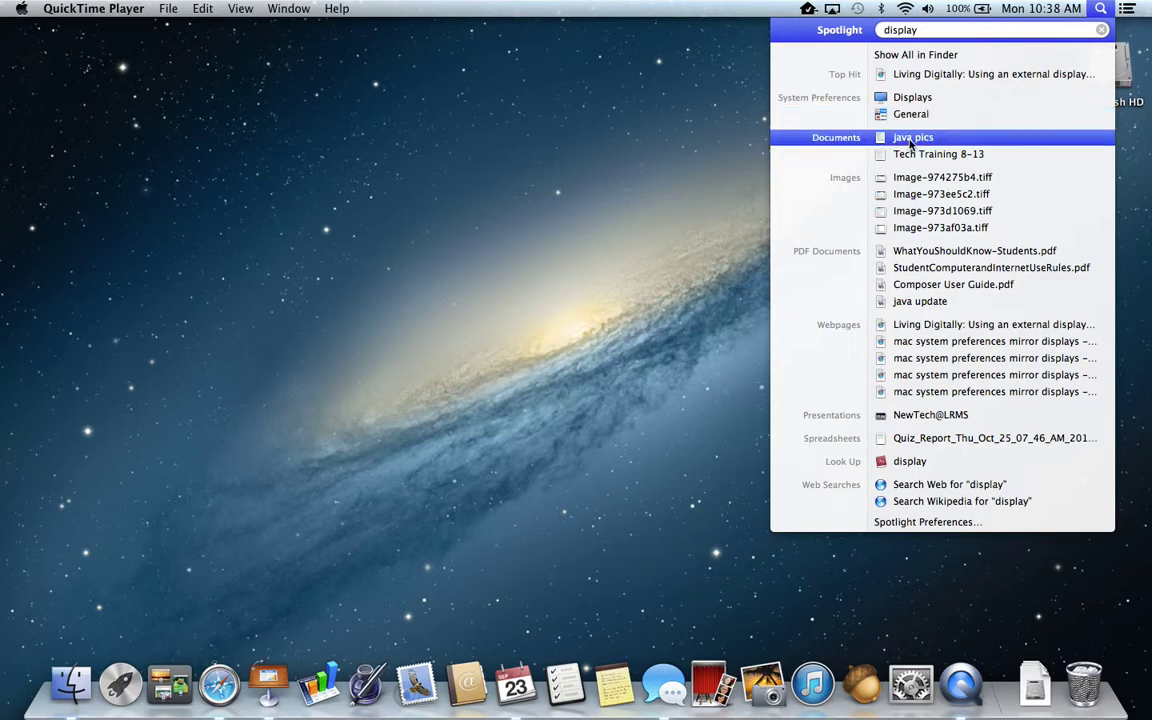
mouse_move(910, 144)
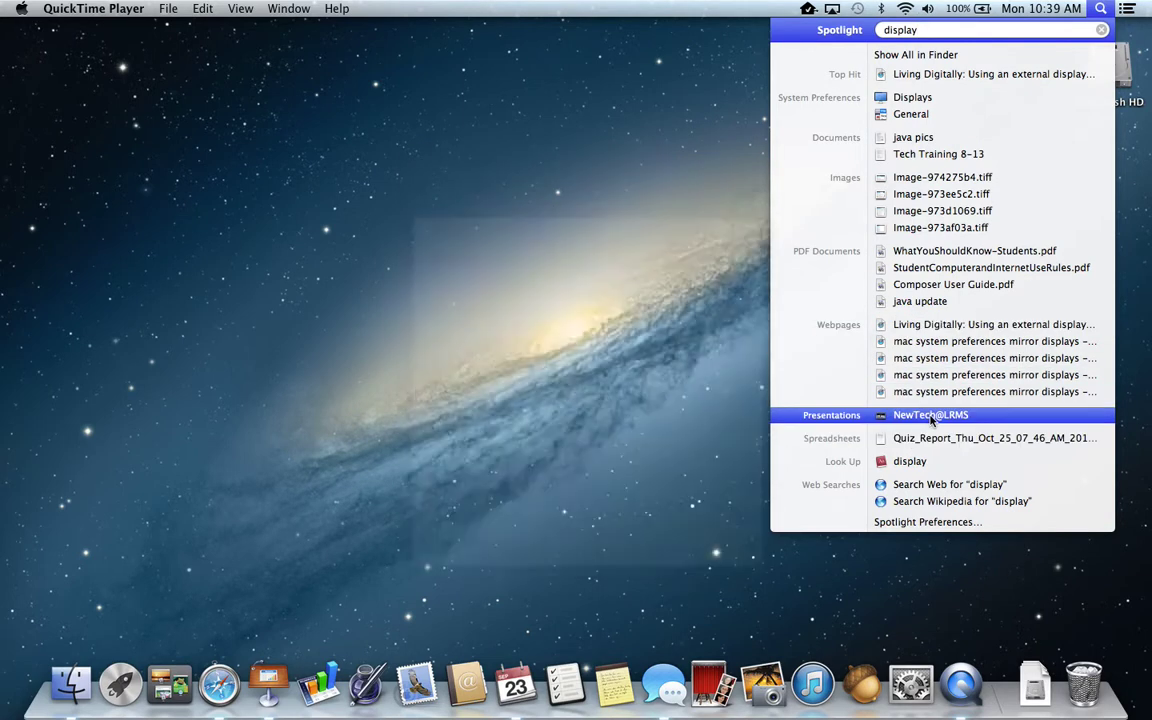
mouse_move(930, 420)
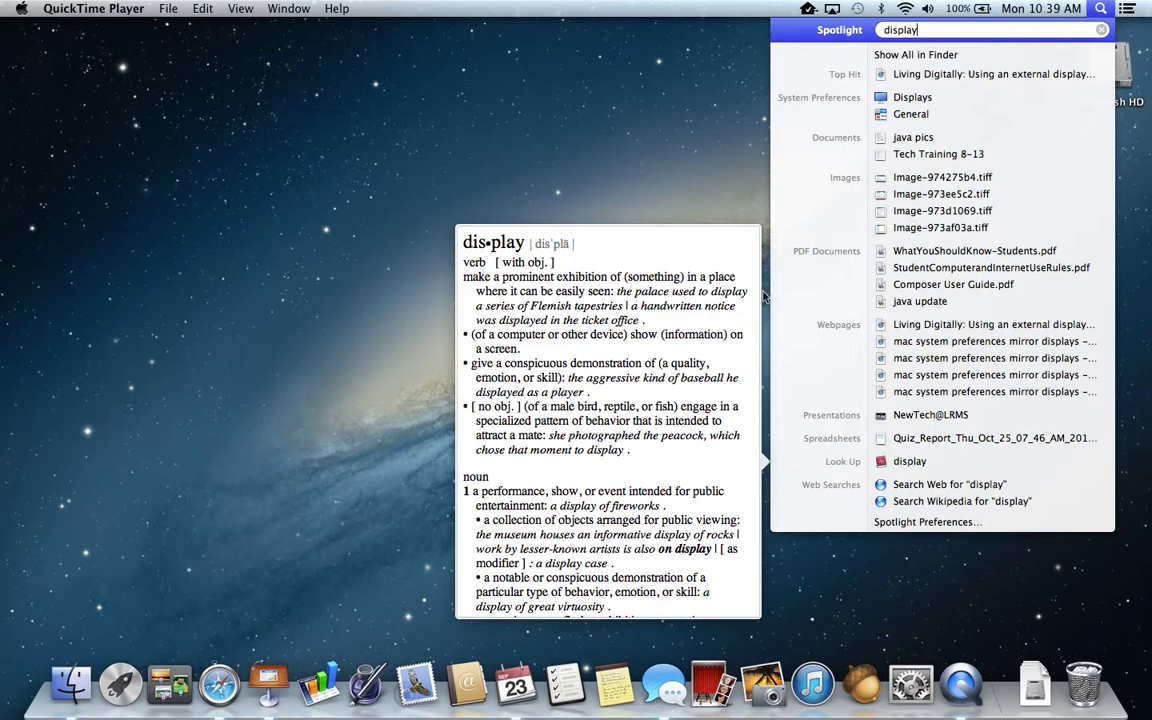
click(675, 94)
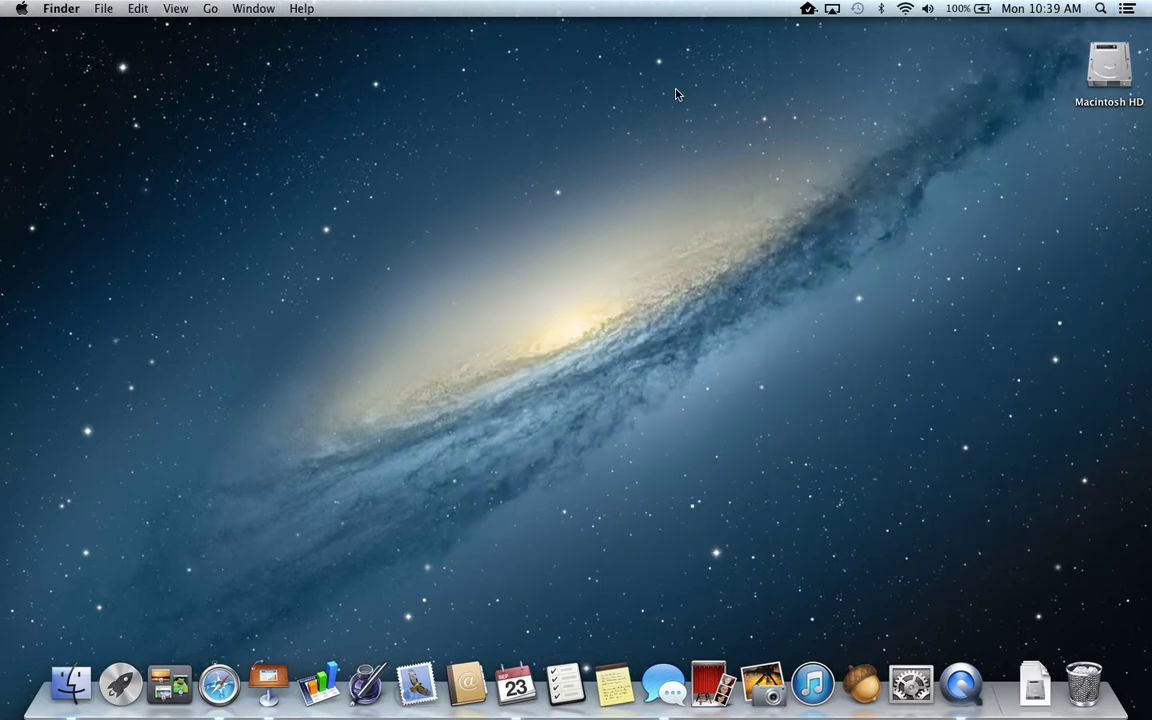
Step: Clear the previous Spotlight query and calculate 1452/26 in the search field
click(1101, 10)
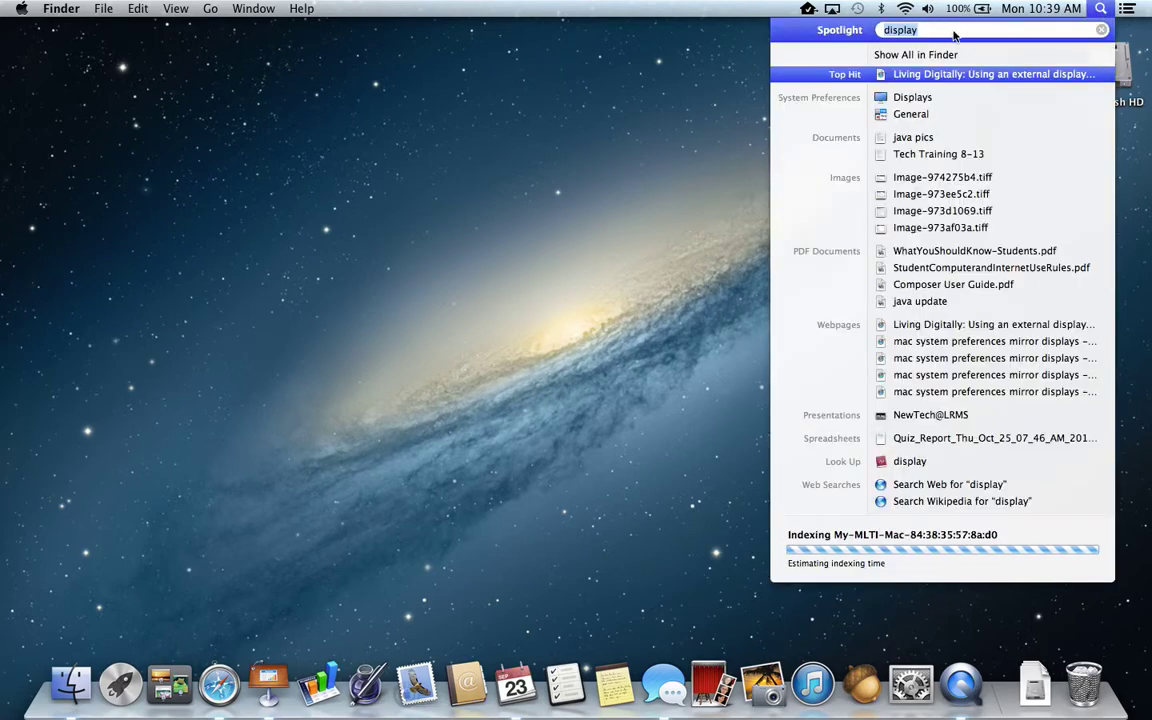
click(699, 85)
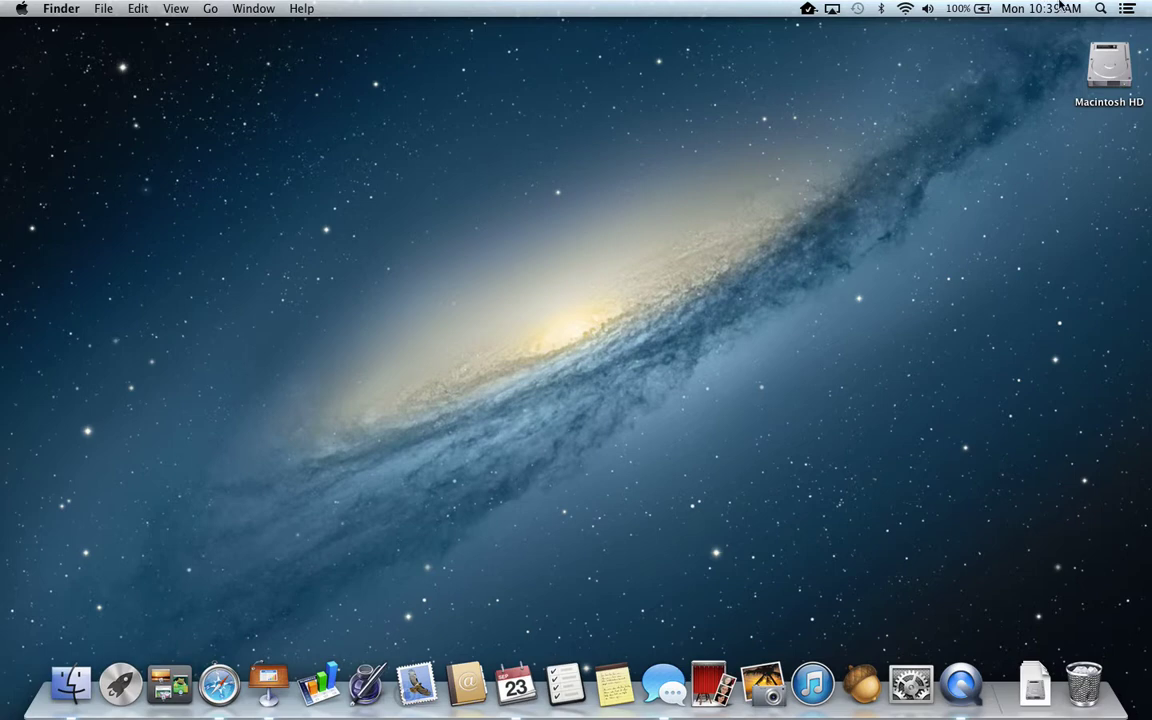
click(1101, 9)
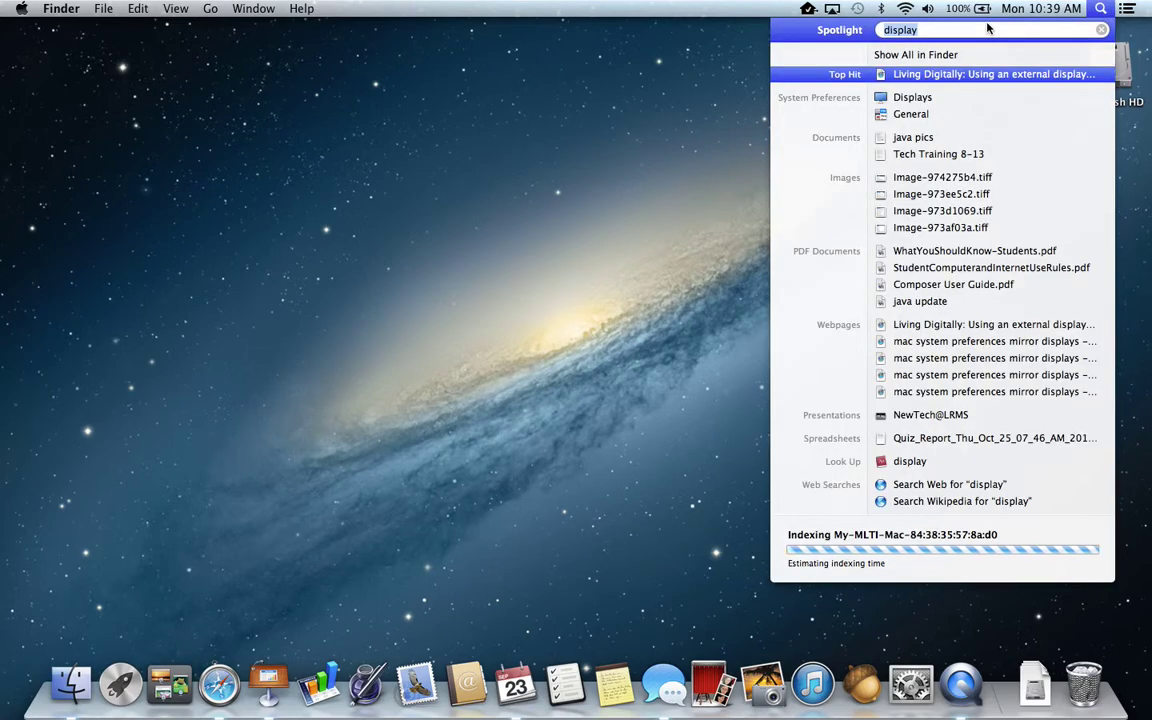
key(BackSpace)
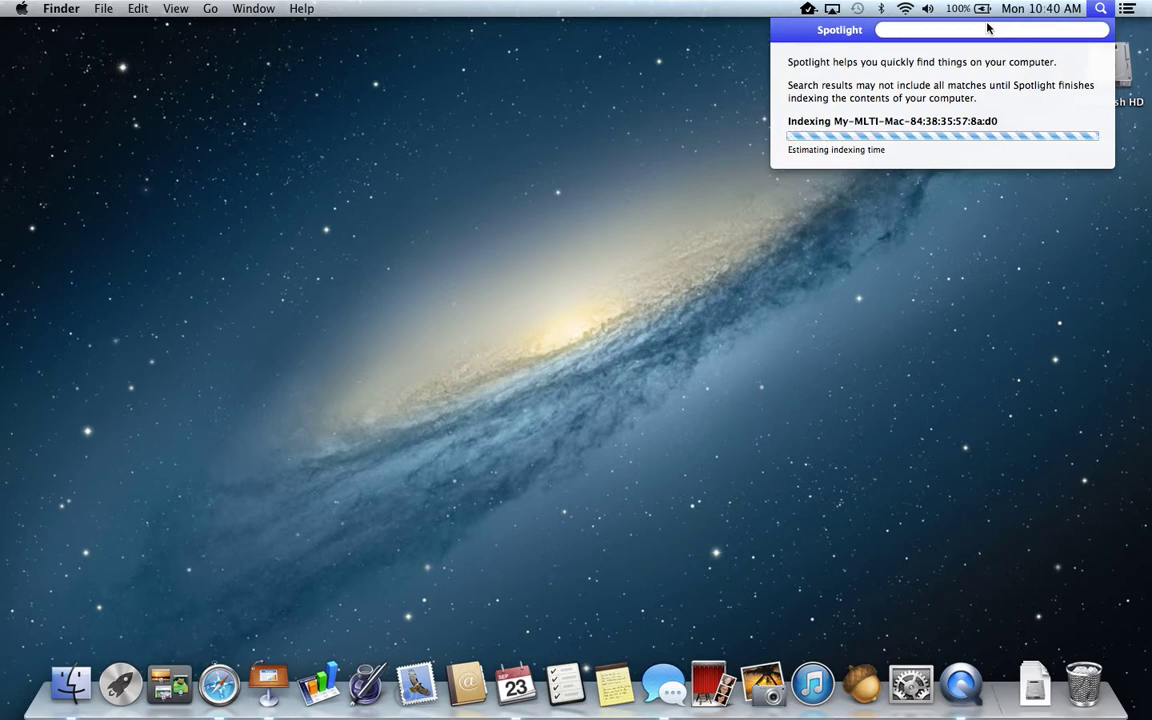
text(1452)
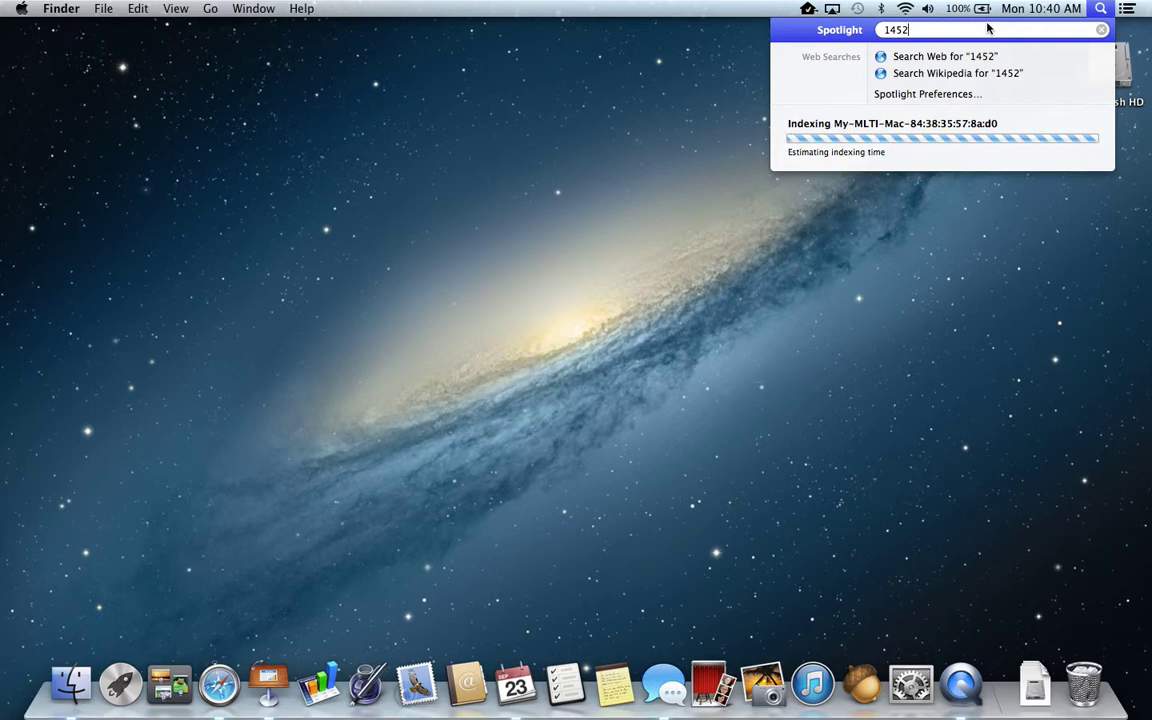
text(/26)
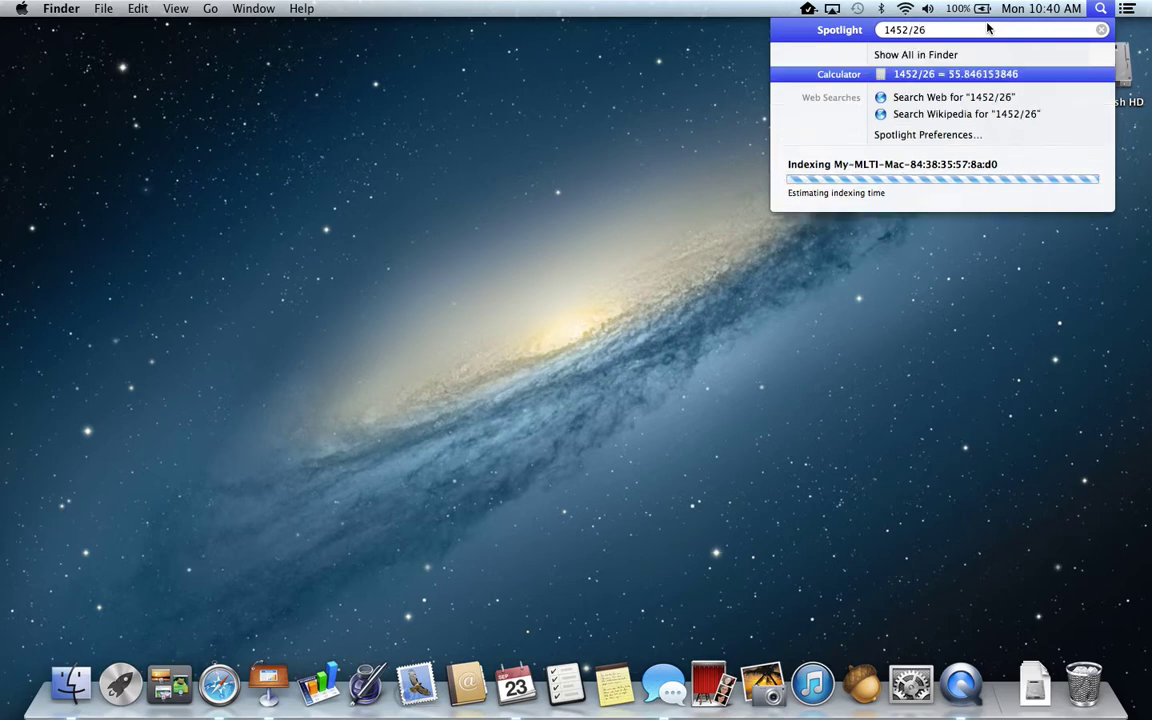
Step: Replace the Spotlight calculation with 45378/26 and open the Calculator result
key(BackSpace)
key(BackSpace)
key(BackSpace)
key(BackSpace)
key(BackSpace)
key(BackSpace)
key(BackSpace)
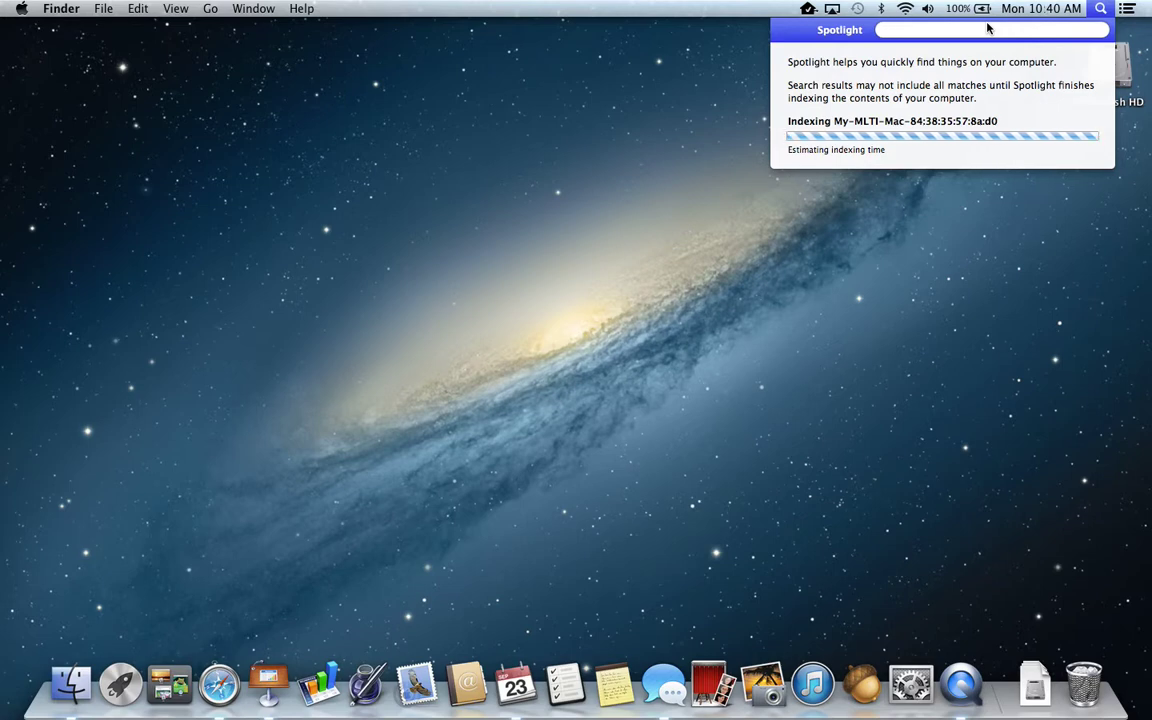
text(453)
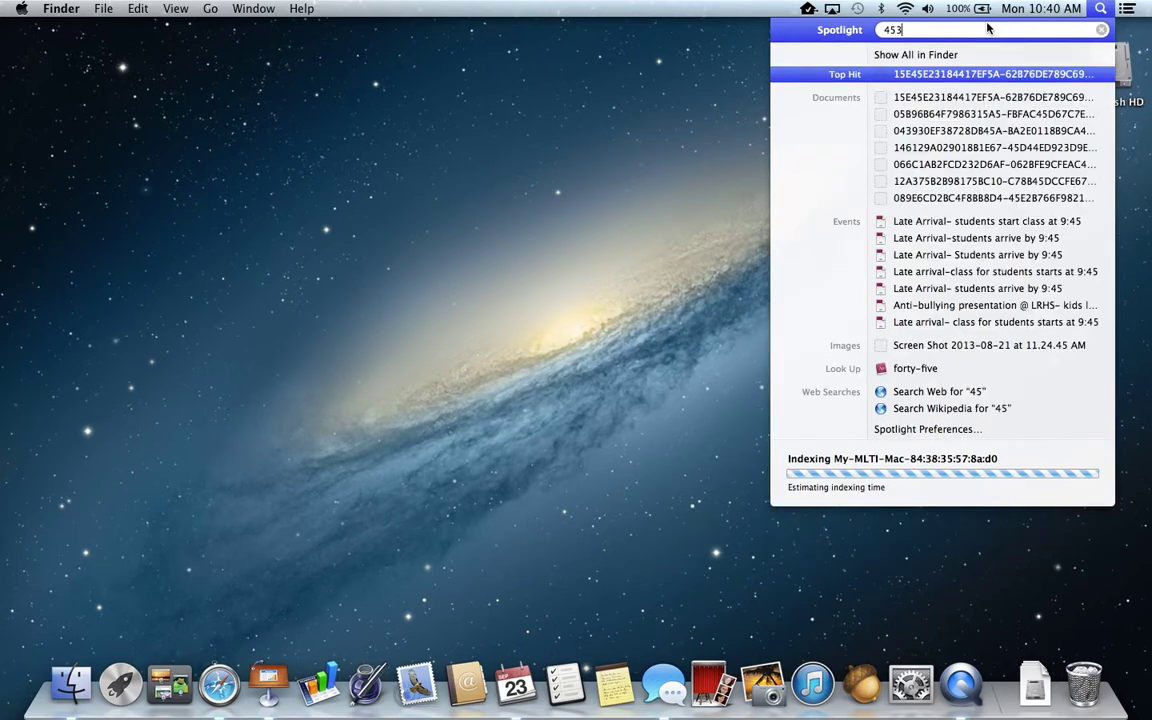
text(78)
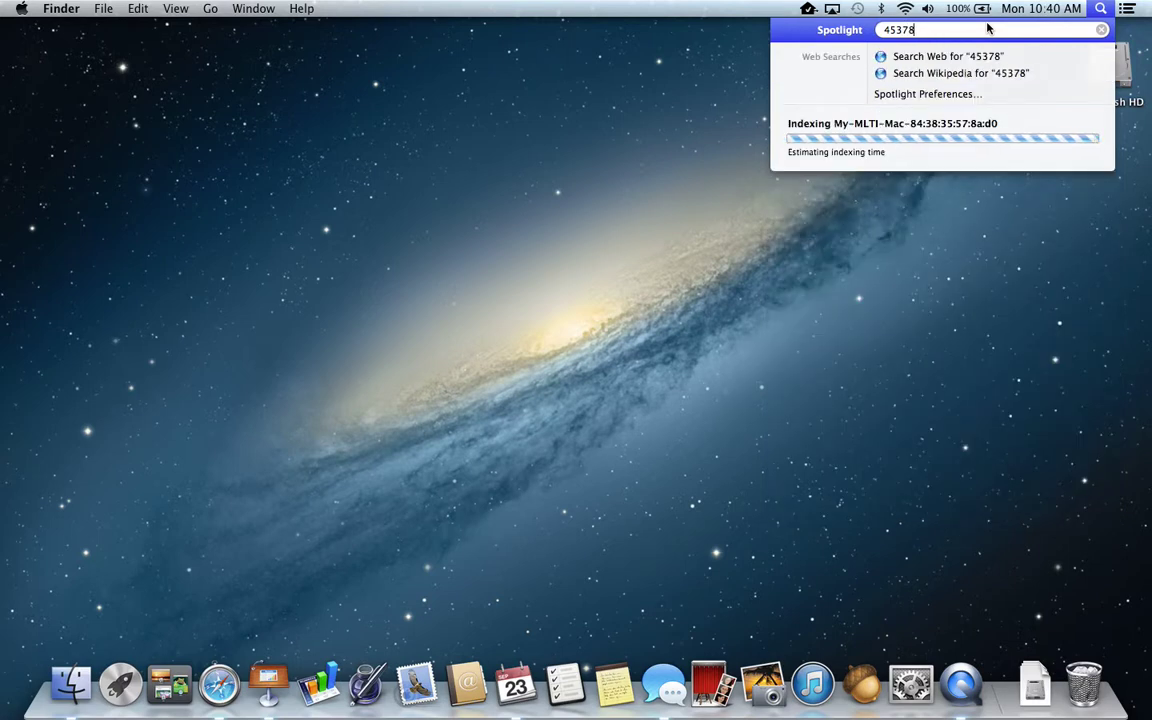
text(/26)
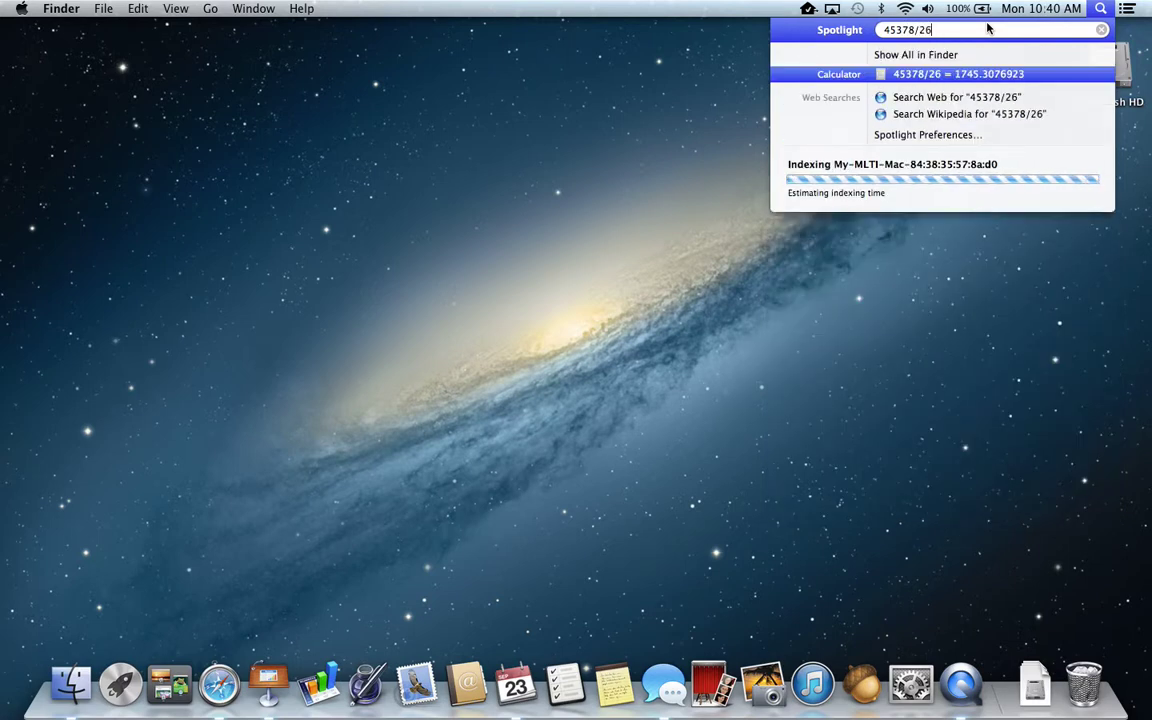
key(Return)
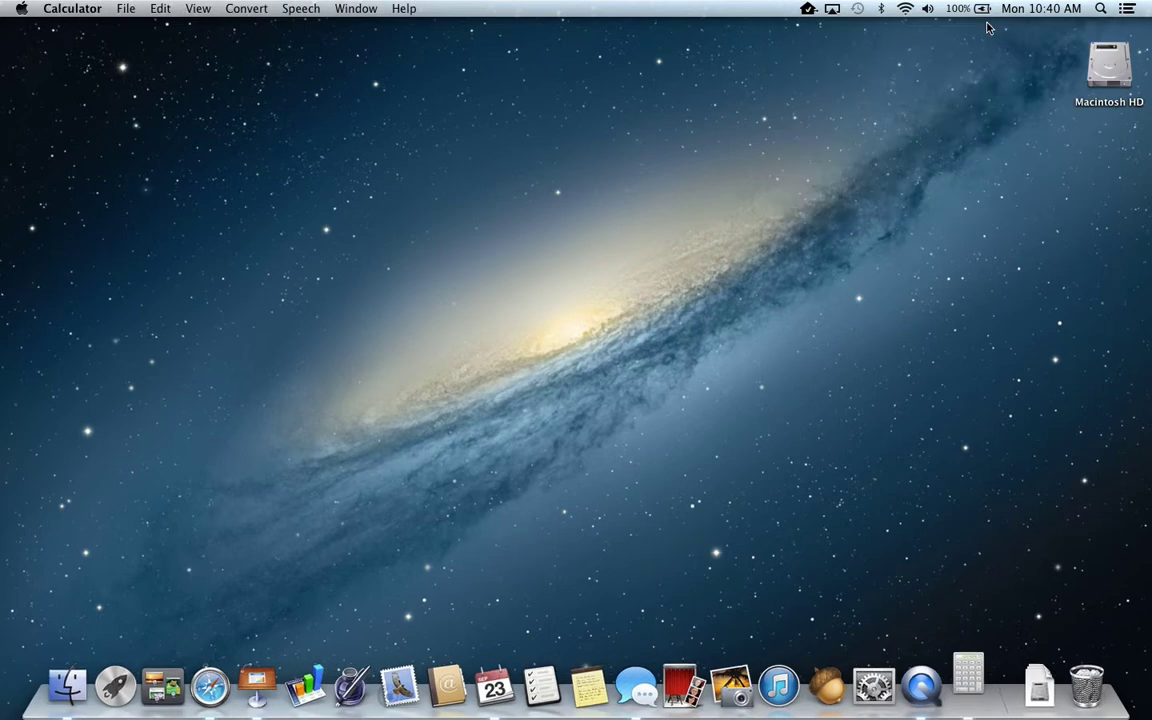
click(1099, 9)
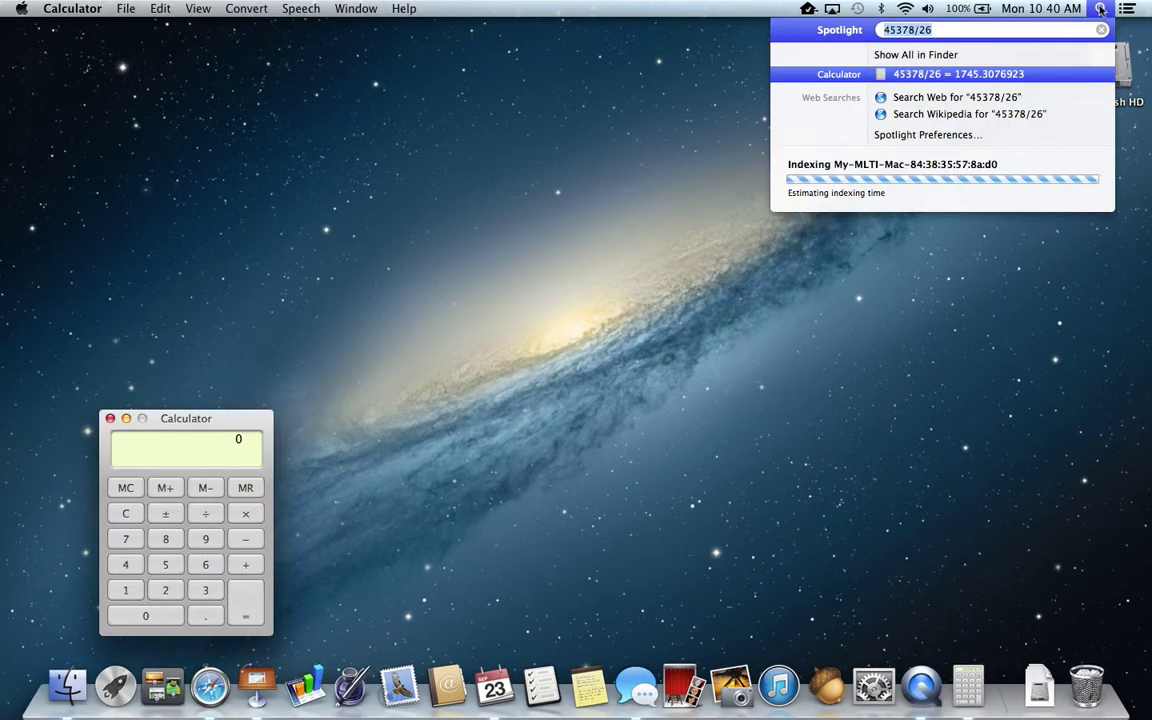
click(986, 36)
key(Escape)
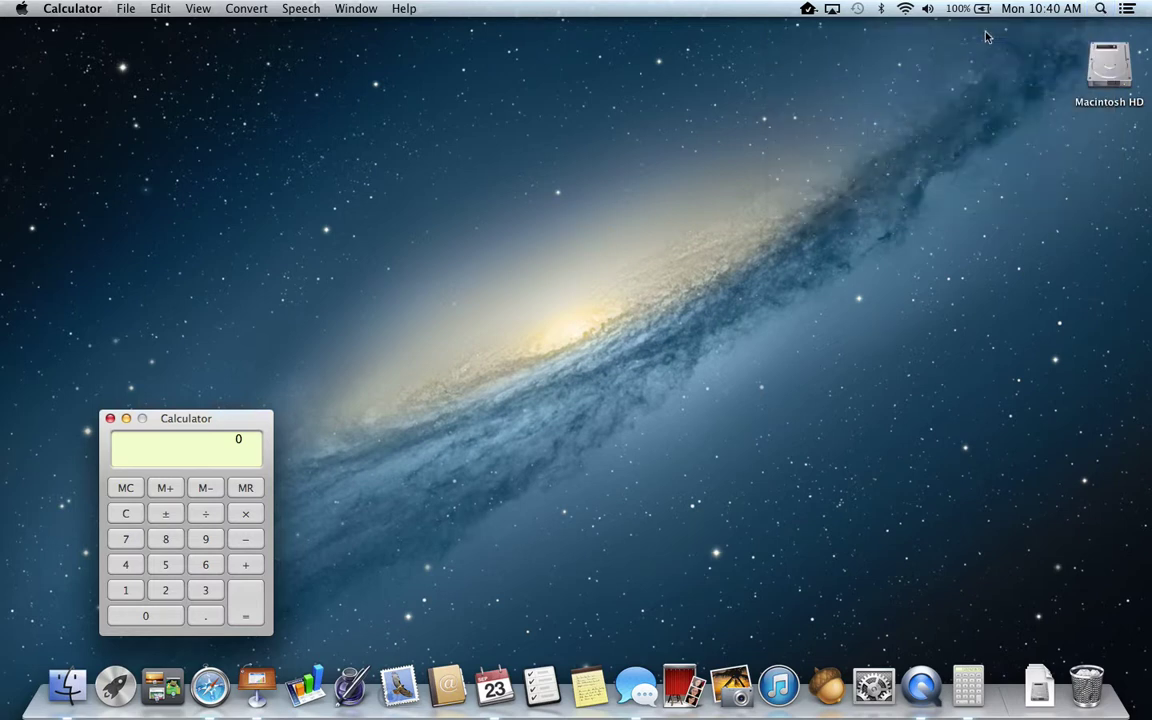
Step: Search Spotlight for "calc" and open the Calculator application from the results
click(1099, 8)
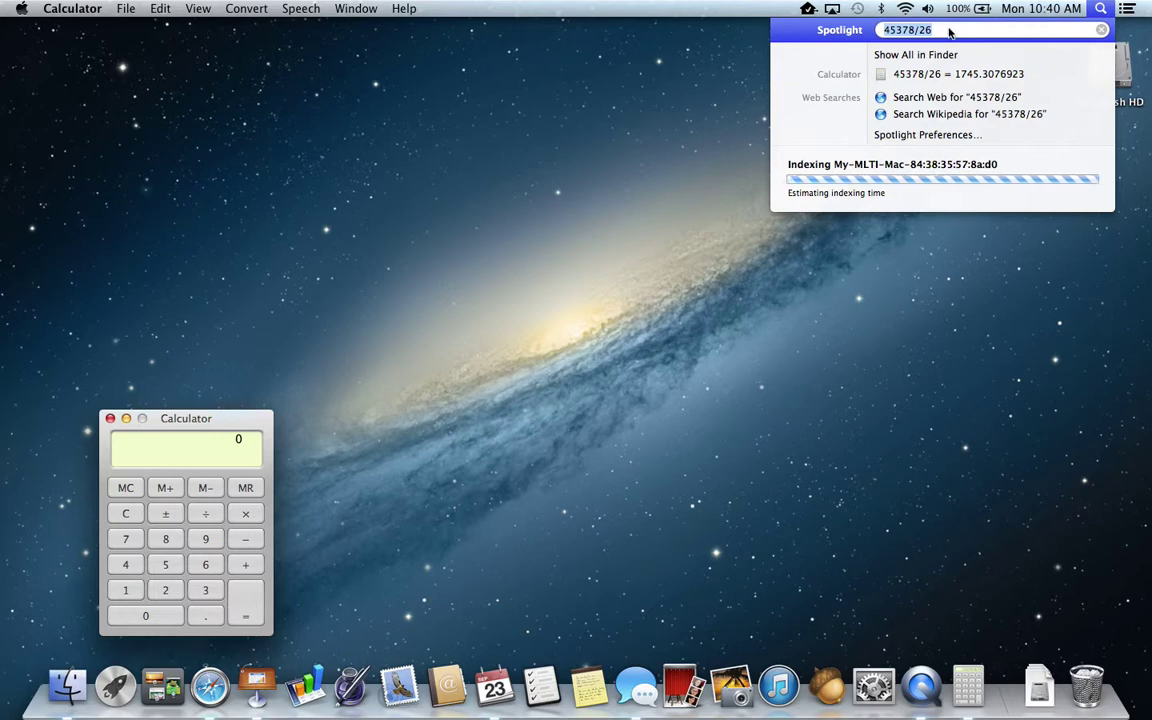
key(BackSpace)
text(c)
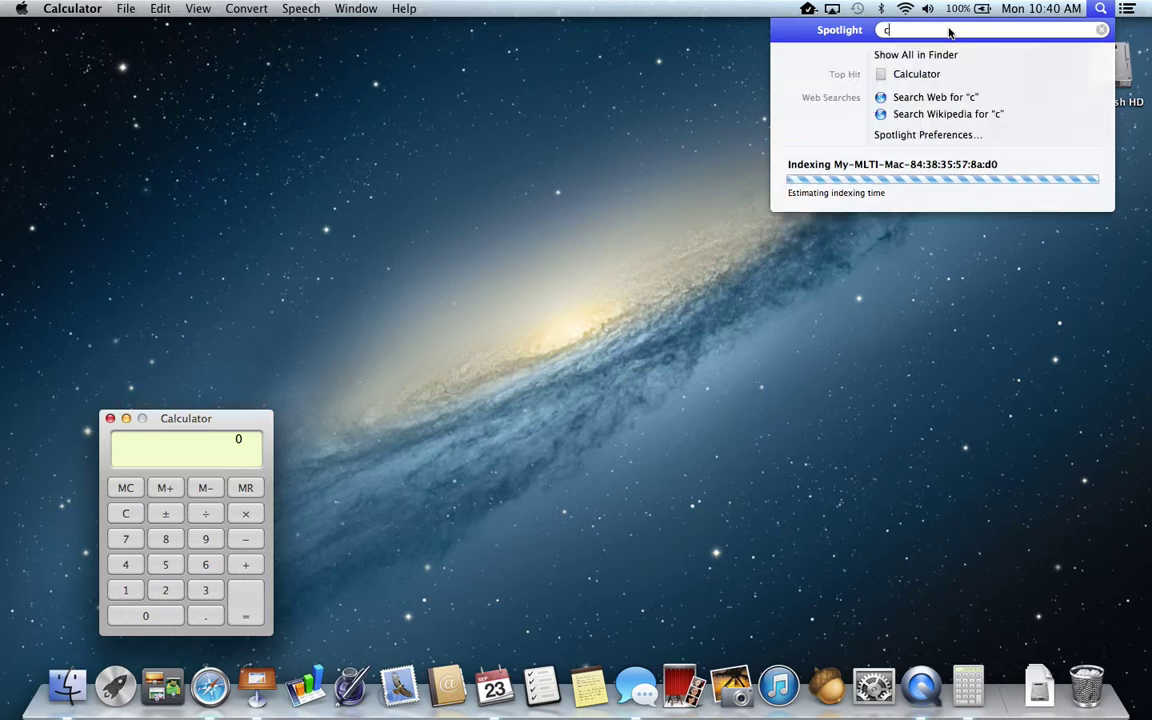
text(alc)
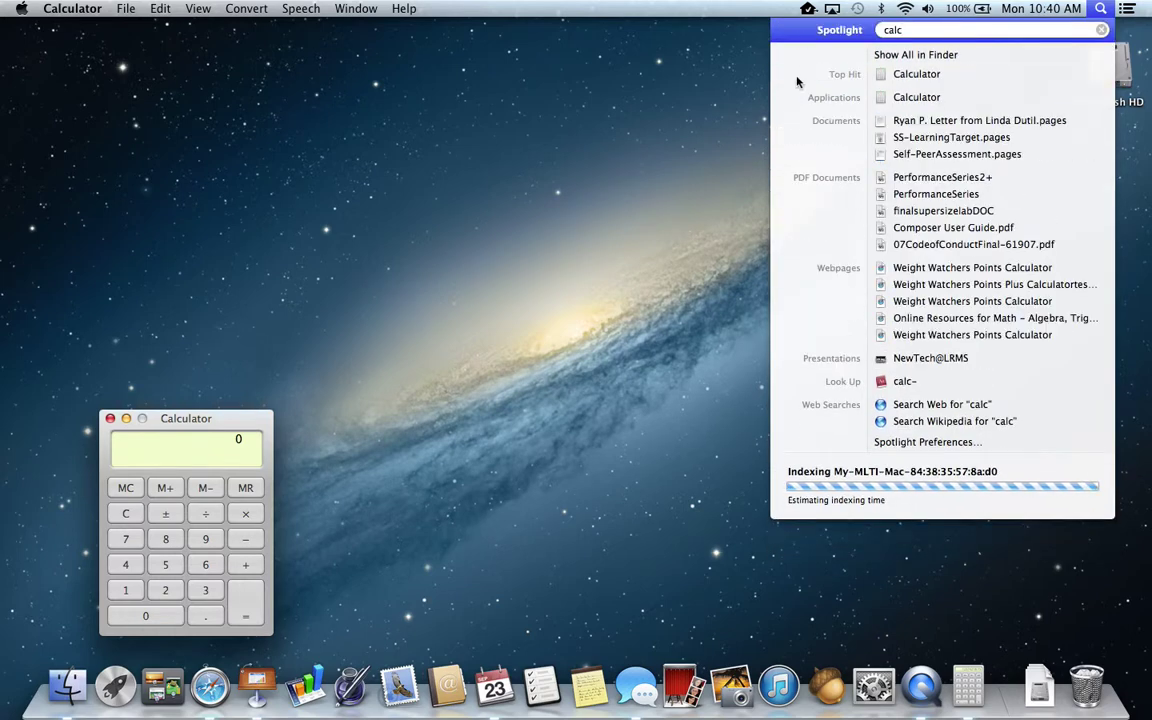
click(902, 100)
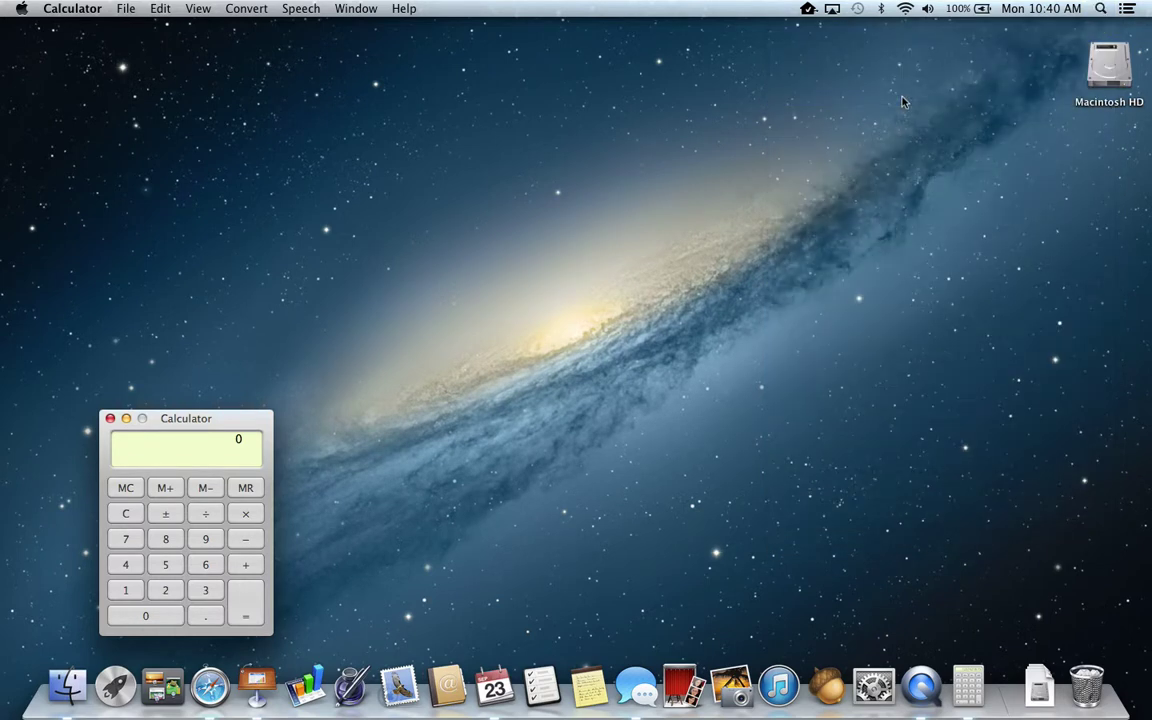